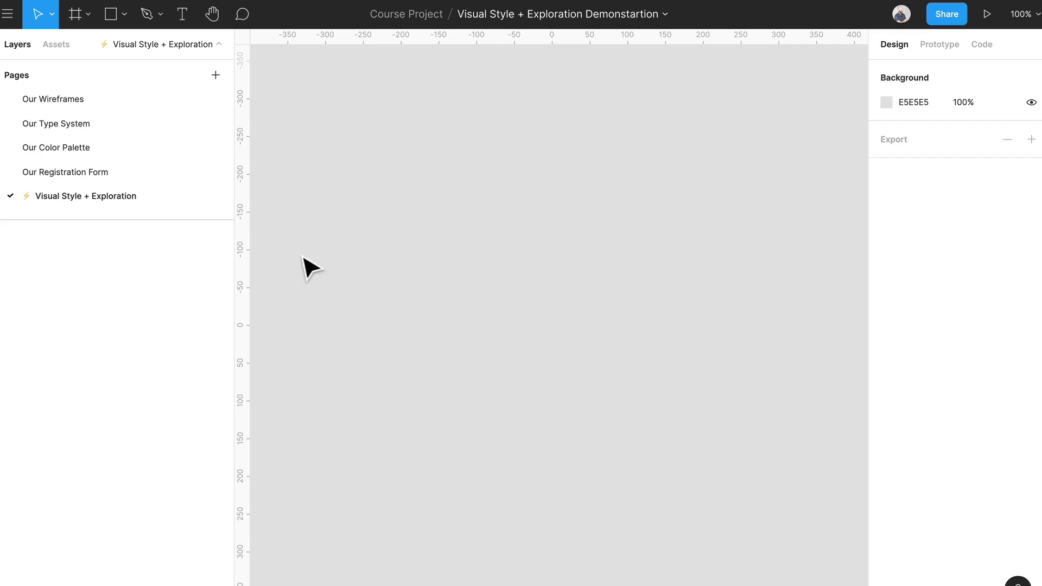
Step: Open the Our Wireframes page and scroll to the Homepage and Wishlist wireframe frames
{"action": "left_click", "coordinate": [130, 107]}
{"action": "scroll", "coordinate": [689, 179], "scroll_direction": "up", "scroll_amount": 5}
{"action": "scroll", "coordinate": [437, 181], "scroll_direction": "up", "scroll_amount": 5}
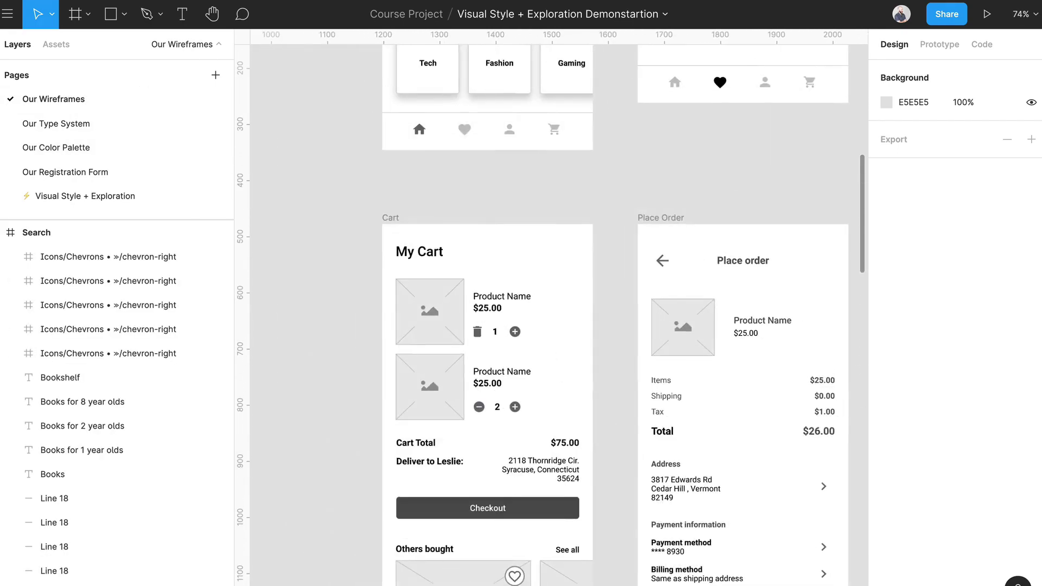
{"action": "scroll", "coordinate": [602, 337], "scroll_direction": "up", "scroll_amount": 10}
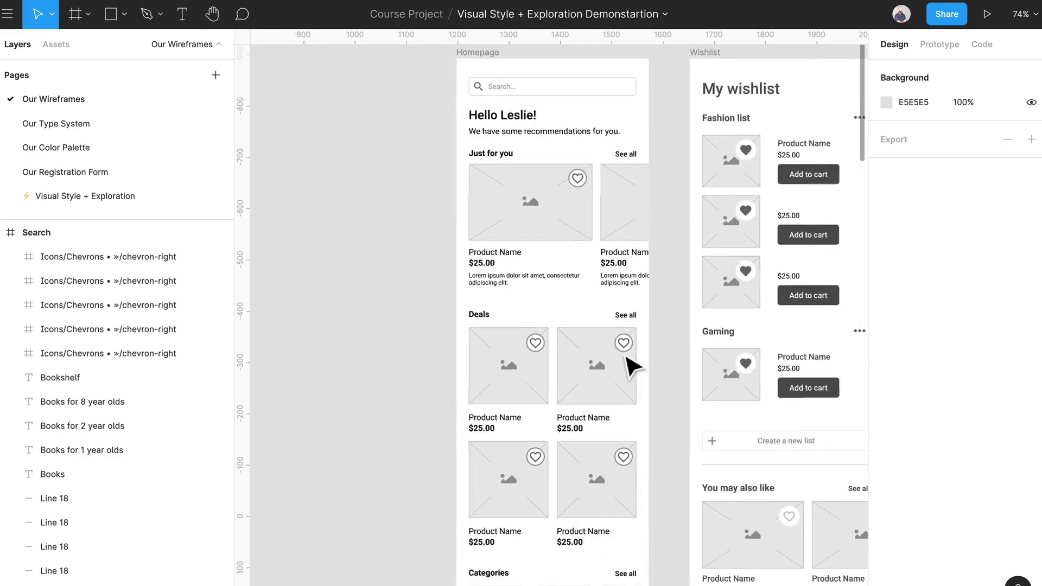
{"action": "scroll", "coordinate": [651, 368], "scroll_direction": "down", "scroll_amount": 5}
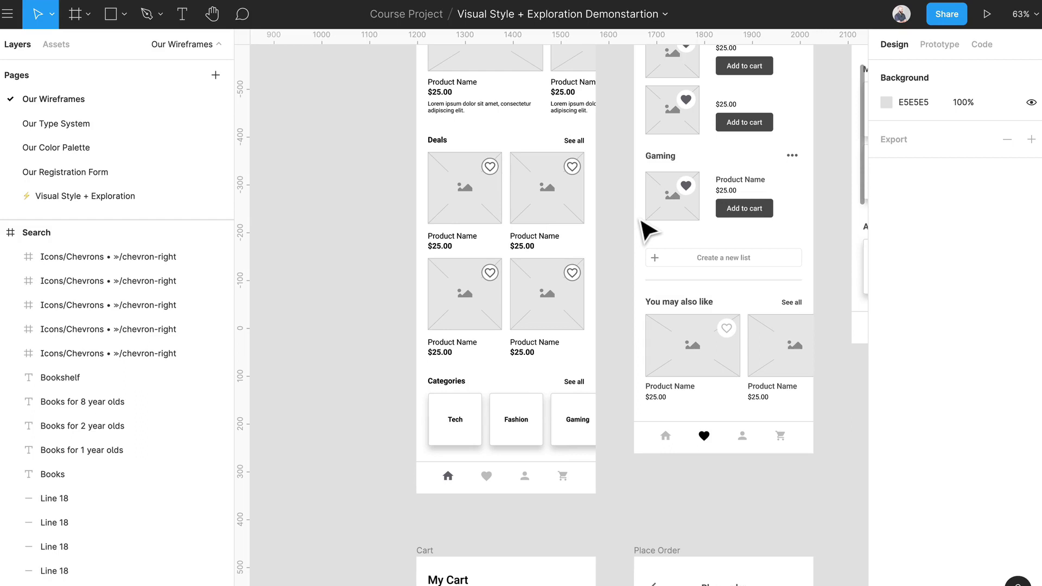
{"action": "scroll", "coordinate": [580, 331], "scroll_direction": "up", "scroll_amount": 5}
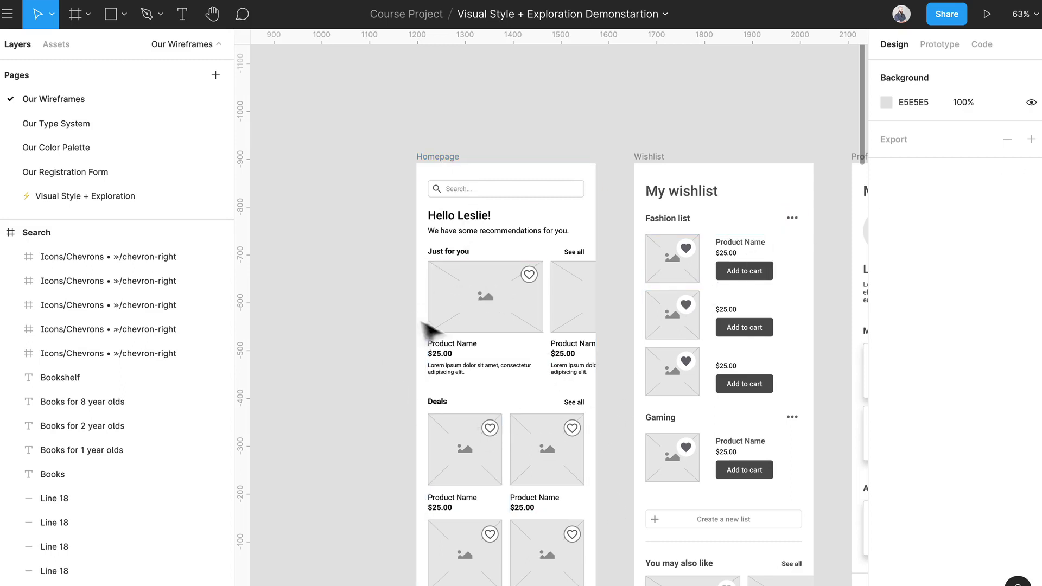
{"action": "scroll", "coordinate": [720, 485], "scroll_direction": "down", "scroll_amount": 3}
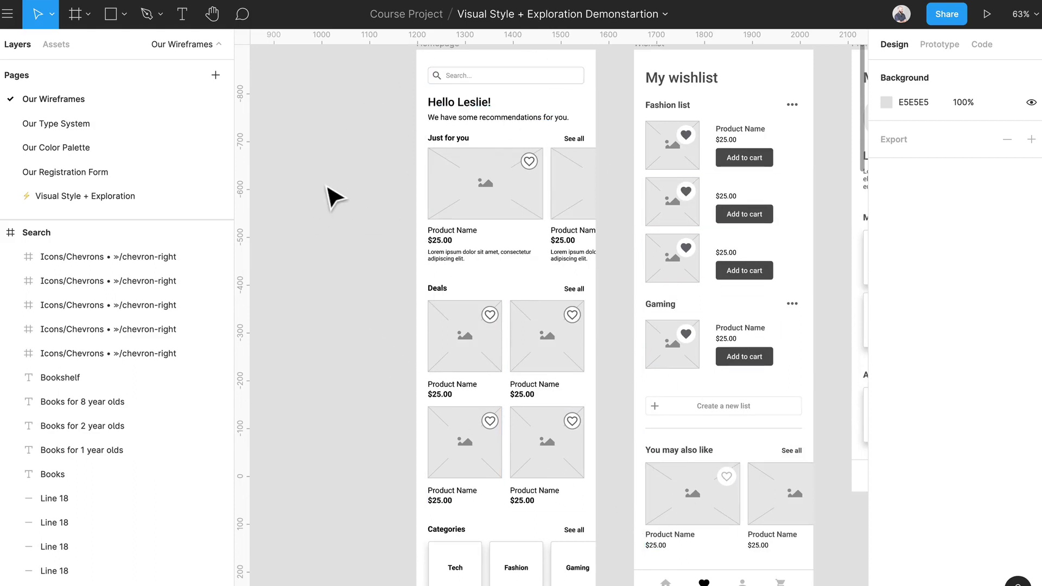
{"action": "left_click_drag", "start_coordinate": [404, 226], "coordinate": [344, 296]}
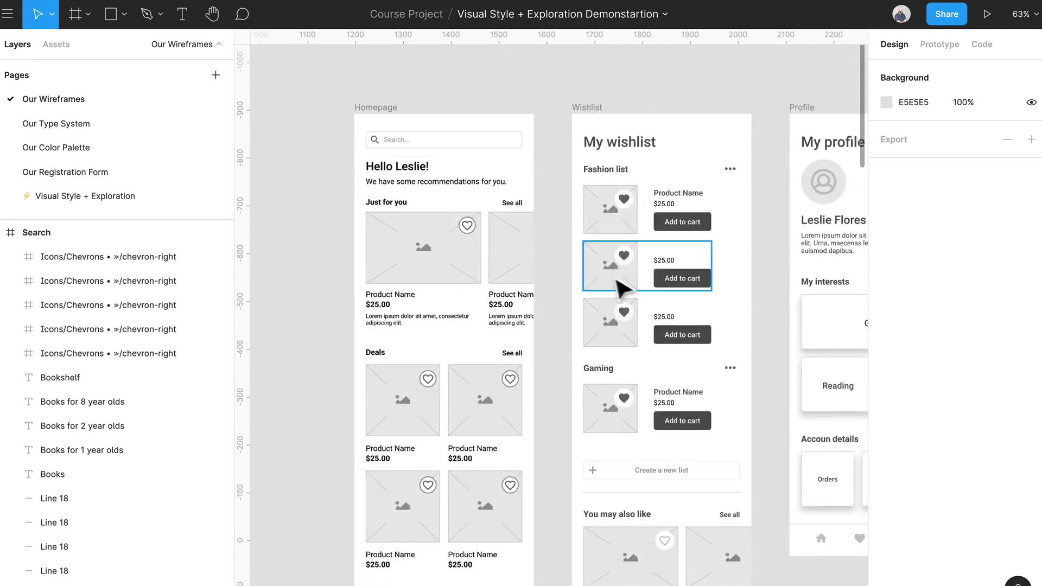
{"action": "left_click_drag", "start_coordinate": [553, 108], "coordinate": [549, 110]}
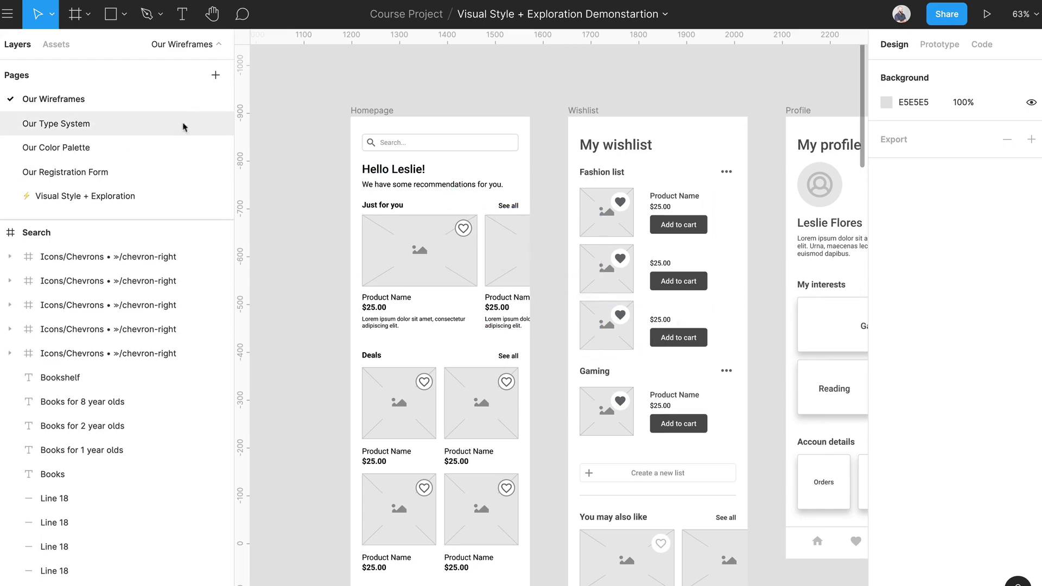
Step: Open the Our Type System page and bring the whole Typography frame into view
{"action": "left_click", "coordinate": [152, 128]}
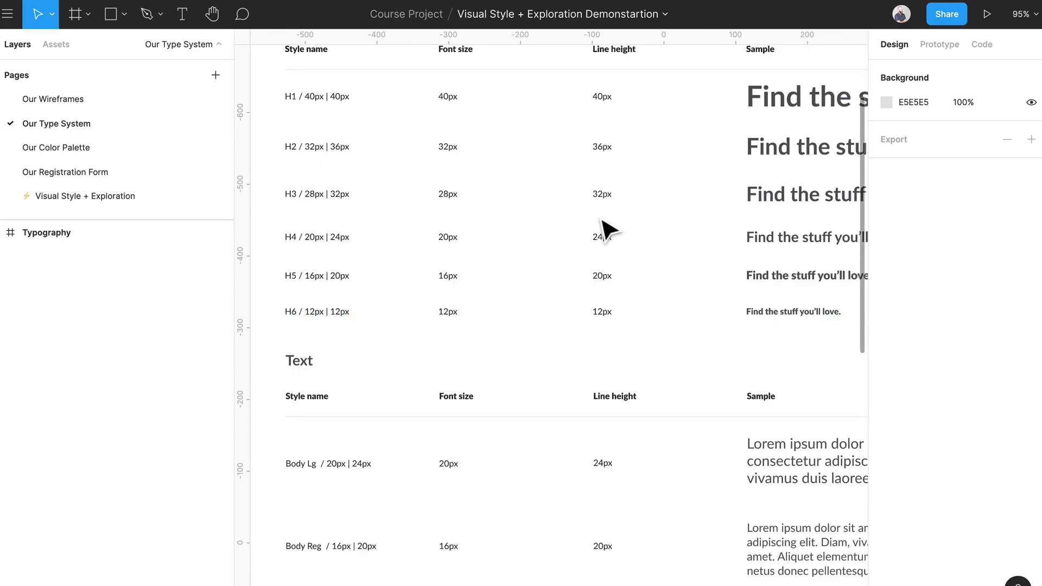
{"action": "scroll", "coordinate": [602, 225], "scroll_direction": "down", "scroll_amount": 5}
{"action": "left_click_drag", "start_coordinate": [651, 233], "coordinate": [624, 337]}
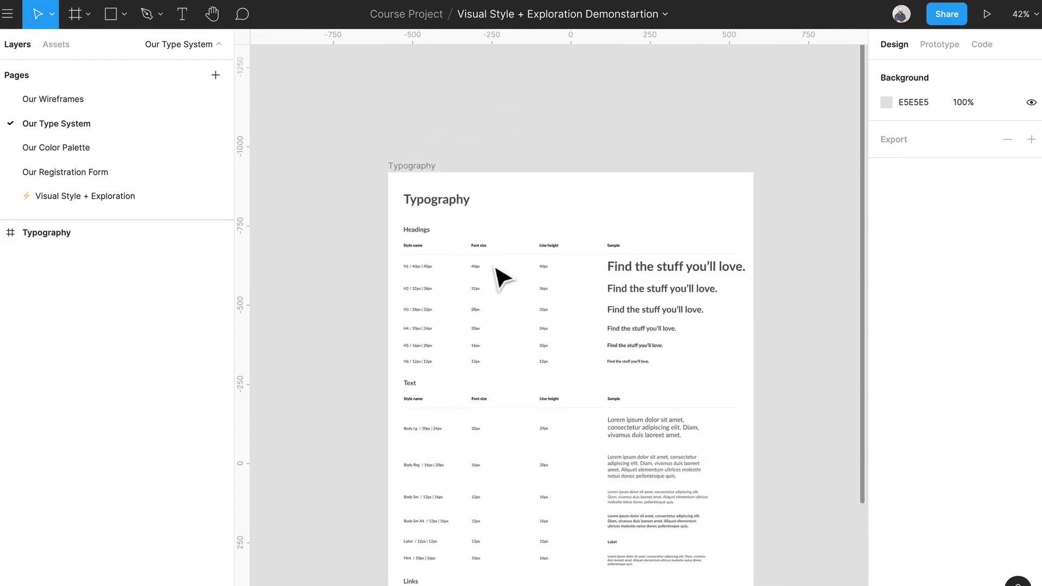
{"action": "scroll", "coordinate": [495, 275], "scroll_direction": "up", "scroll_amount": 3}
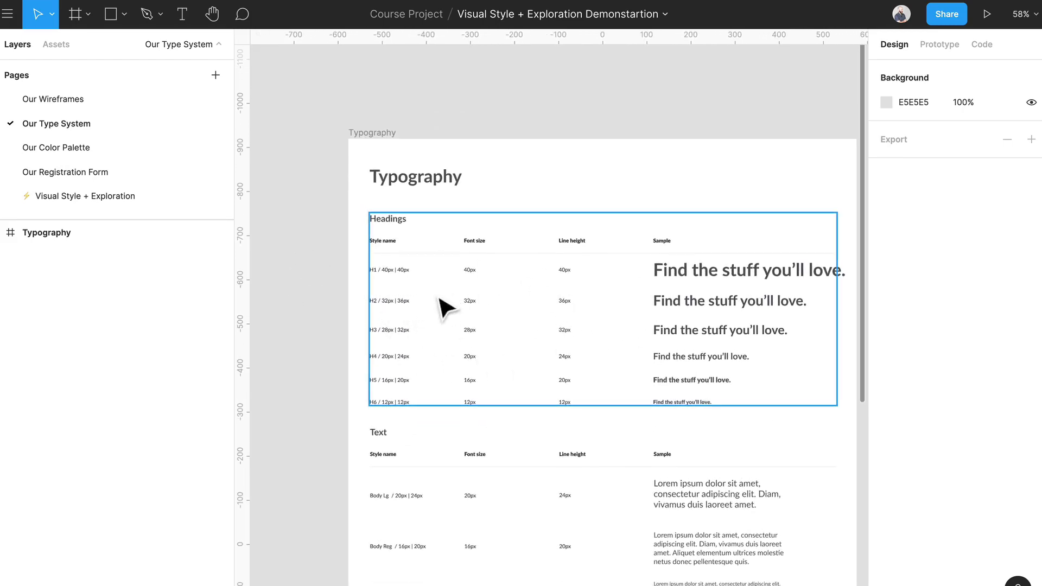
Step: Select the H1 sample heading, scan the text style tables, then go to Our Color Palette
{"action": "double_click", "coordinate": [688, 277]}
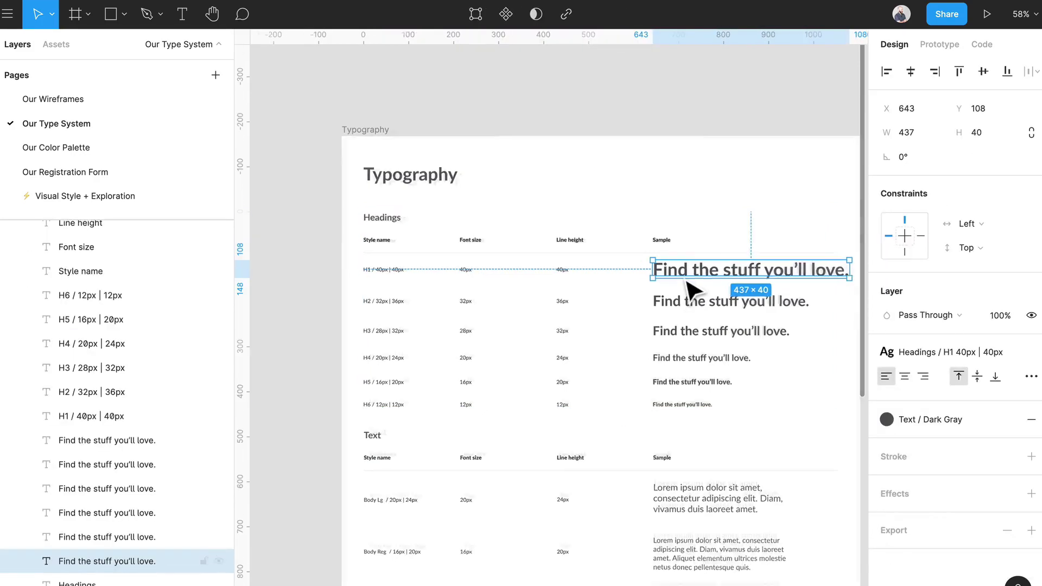
{"action": "scroll", "coordinate": [651, 290], "scroll_direction": "up", "scroll_amount": 5}
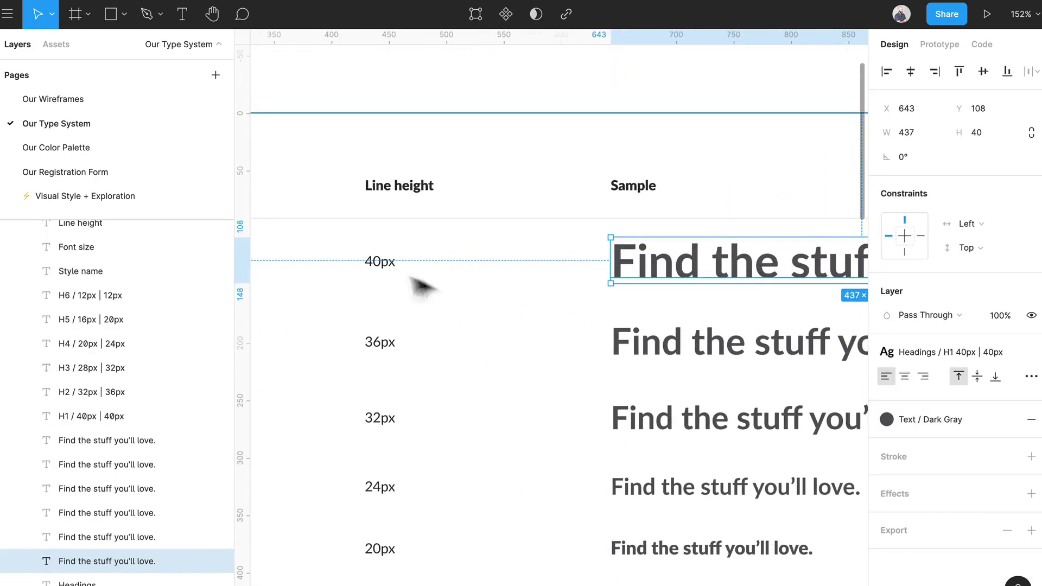
{"action": "scroll", "coordinate": [407, 279], "scroll_direction": "down", "scroll_amount": 5}
{"action": "scroll", "coordinate": [667, 297], "scroll_direction": "up", "scroll_amount": 2}
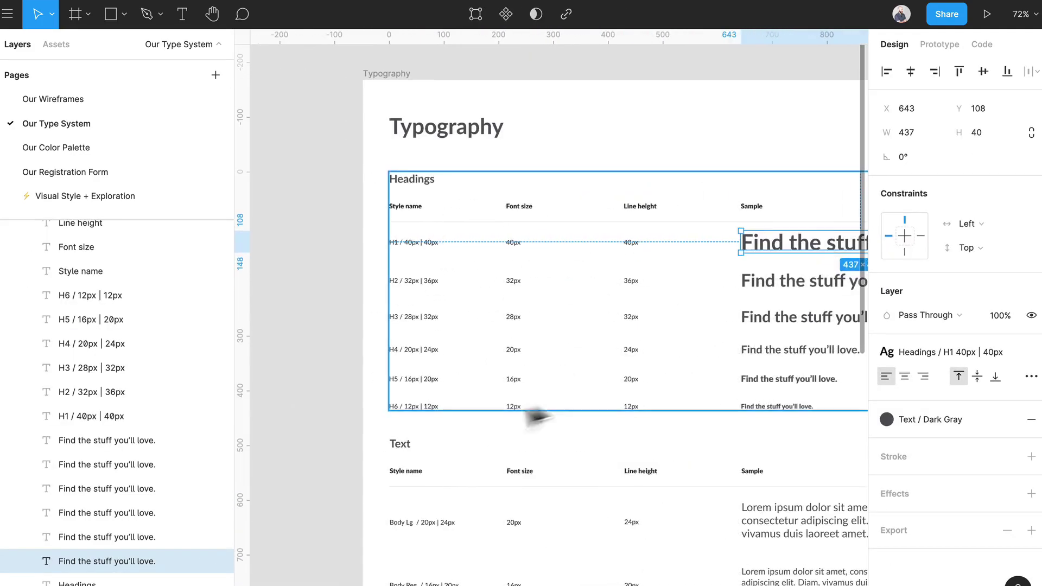
{"action": "scroll", "coordinate": [477, 434], "scroll_direction": "down", "scroll_amount": 7}
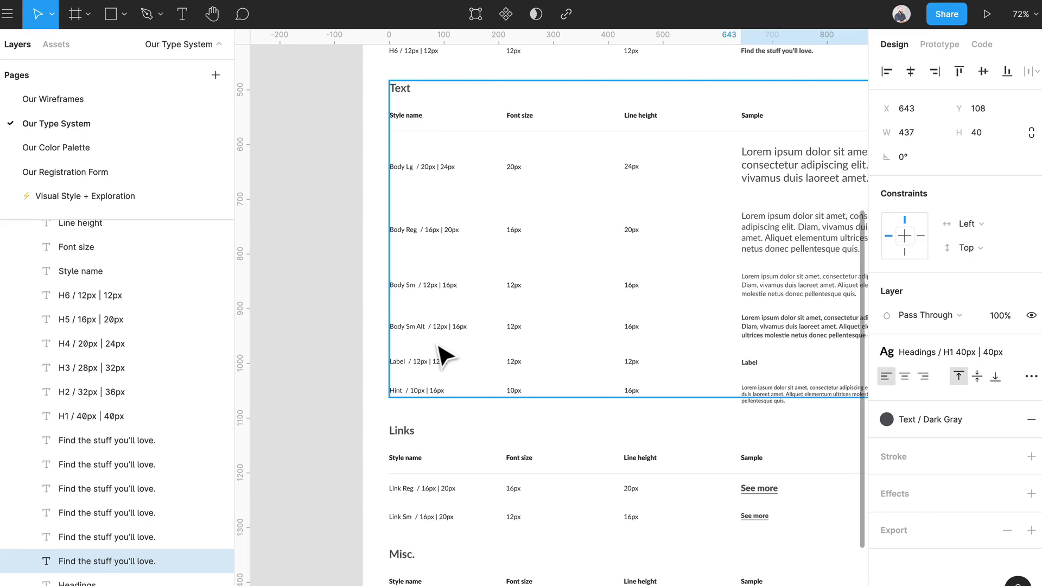
{"action": "left_click", "coordinate": [41, 147]}
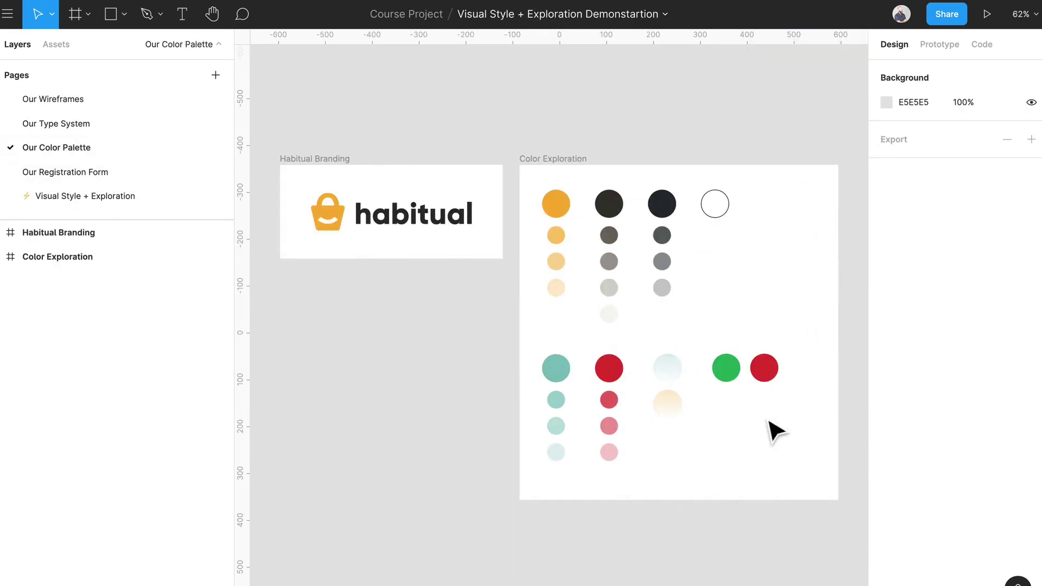
Step: Select and deselect the color swatch circles, then switch to the Our Registration Form page
{"action": "left_click_drag", "start_coordinate": [815, 491], "coordinate": [510, 196]}
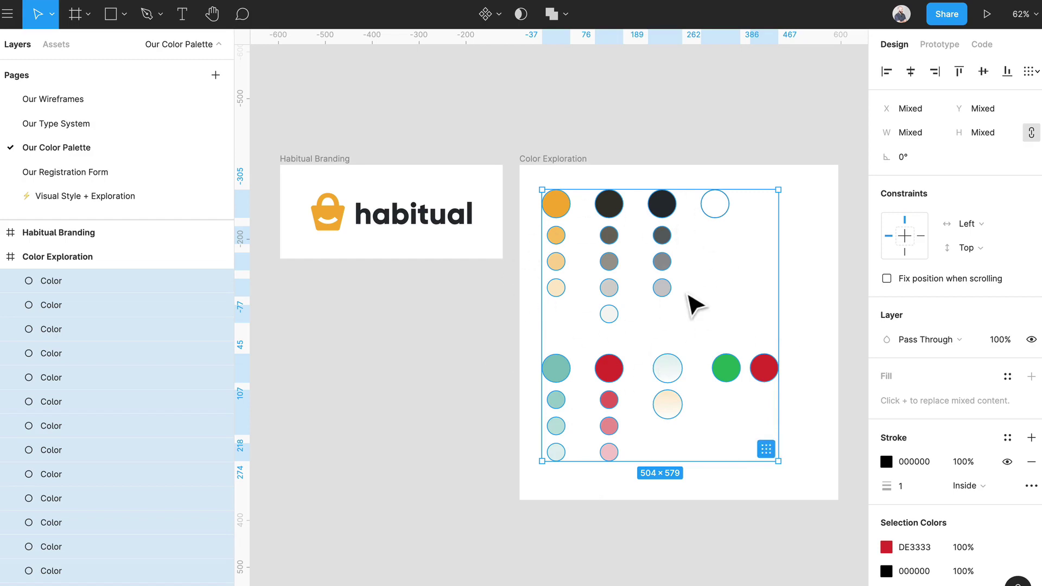
{"action": "left_click", "coordinate": [685, 336]}
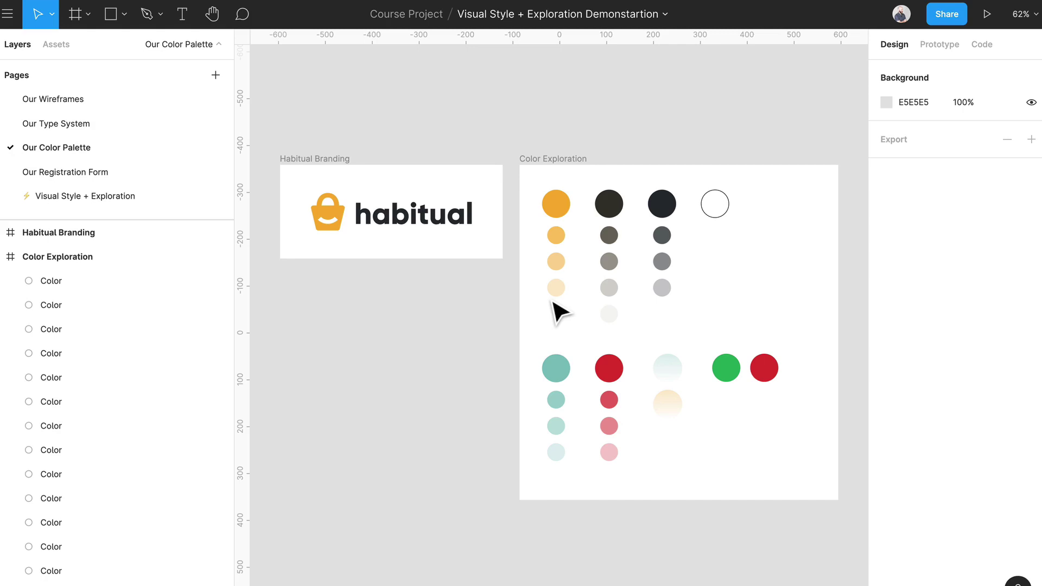
{"action": "left_click", "coordinate": [71, 172]}
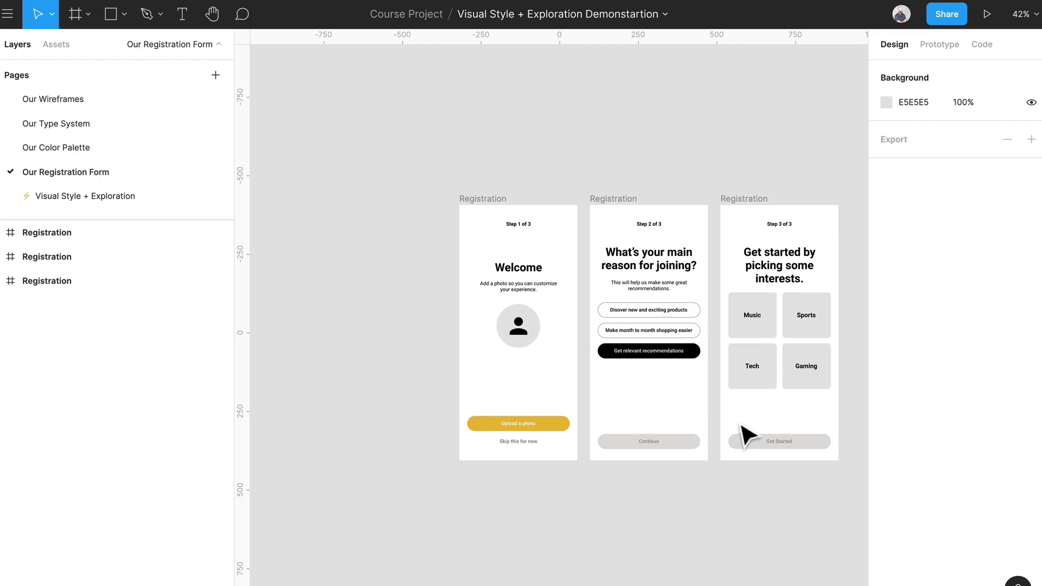
{"action": "left_click_drag", "start_coordinate": [748, 434], "coordinate": [666, 447]}
{"action": "scroll", "coordinate": [593, 354], "scroll_direction": "up", "scroll_amount": 5}
{"action": "scroll", "coordinate": [593, 353], "scroll_direction": "down", "scroll_amount": 5}
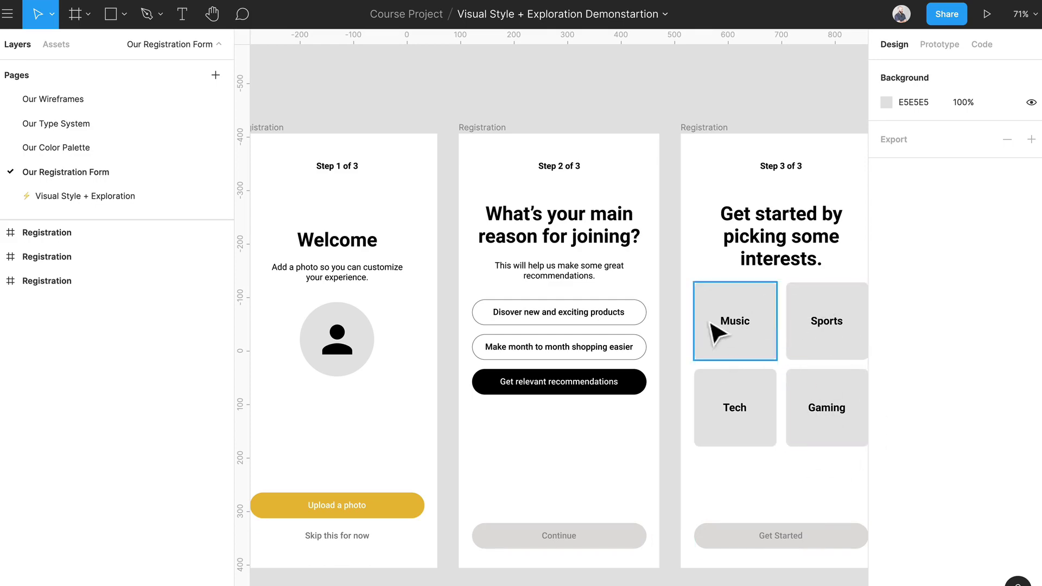
{"action": "left_click_drag", "start_coordinate": [833, 397], "coordinate": [539, 472]}
{"action": "scroll", "coordinate": [588, 356], "scroll_direction": "up", "scroll_amount": 5}
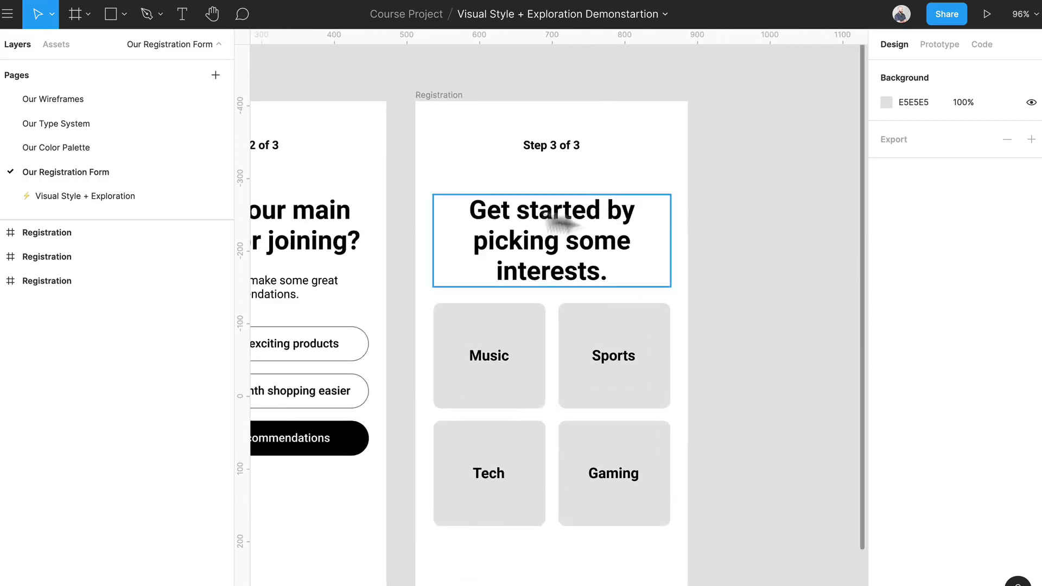
{"action": "scroll", "coordinate": [518, 215], "scroll_direction": "left", "scroll_amount": 5}
{"action": "left_click_drag", "start_coordinate": [423, 337], "coordinate": [668, 339]}
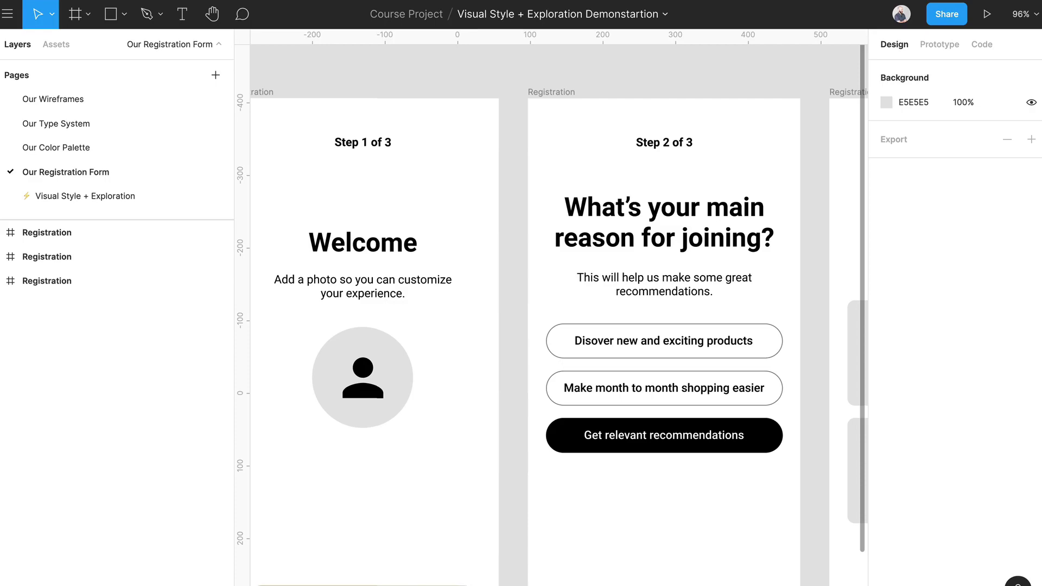
Step: Return to the Our Wireframes page and scroll over the Homepage and Wishlist frames
{"action": "left_click", "coordinate": [93, 99]}
{"action": "scroll", "coordinate": [611, 242], "scroll_direction": "down", "scroll_amount": 2}
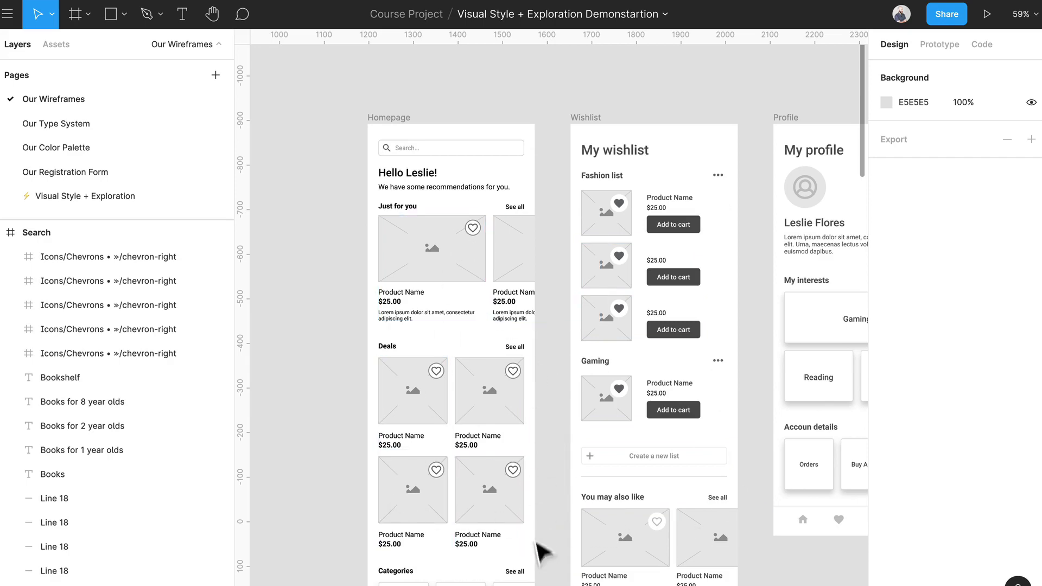
{"action": "scroll", "coordinate": [516, 469], "scroll_direction": "down", "scroll_amount": 5}
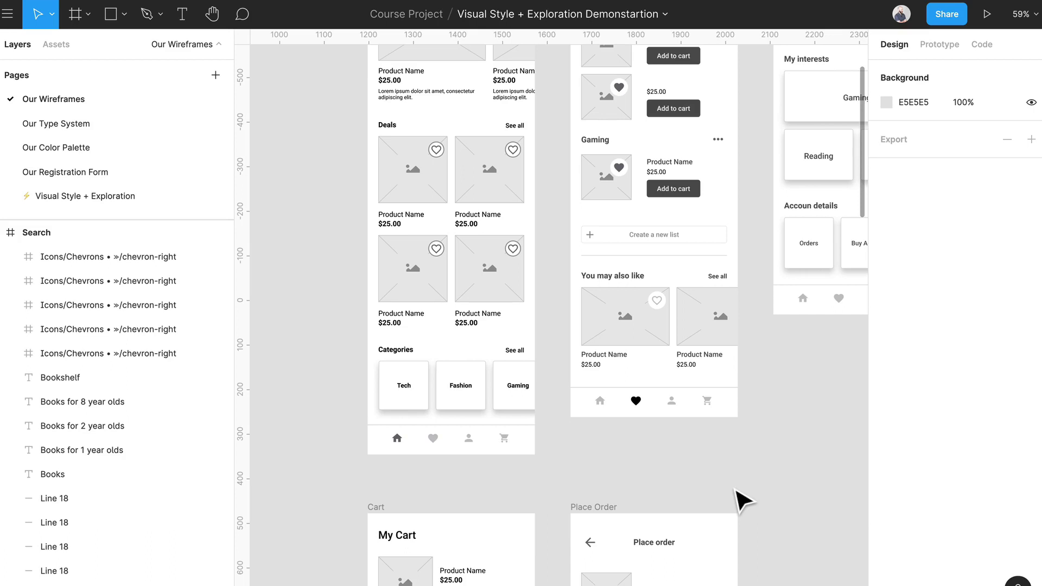
{"action": "scroll", "coordinate": [623, 390], "scroll_direction": "up", "scroll_amount": 5}
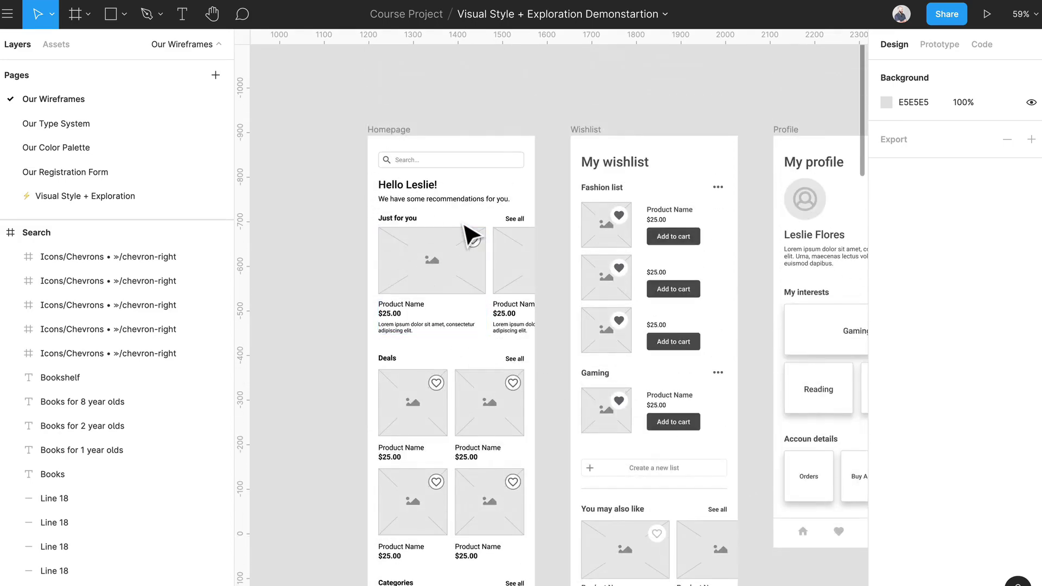
{"action": "scroll", "coordinate": [429, 206], "scroll_direction": "up", "scroll_amount": 5}
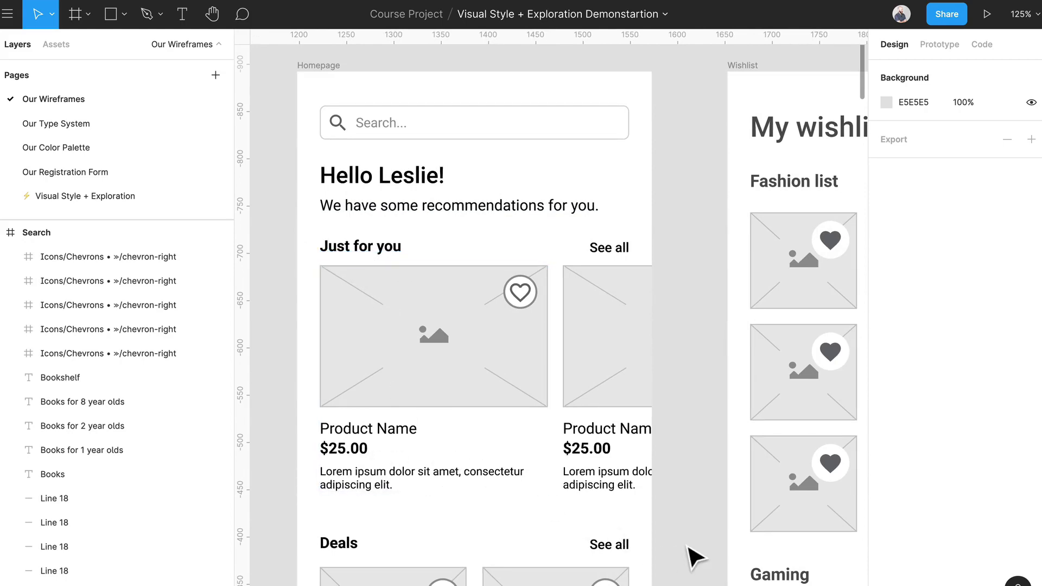
{"action": "scroll", "coordinate": [696, 557], "scroll_direction": "down", "scroll_amount": 5}
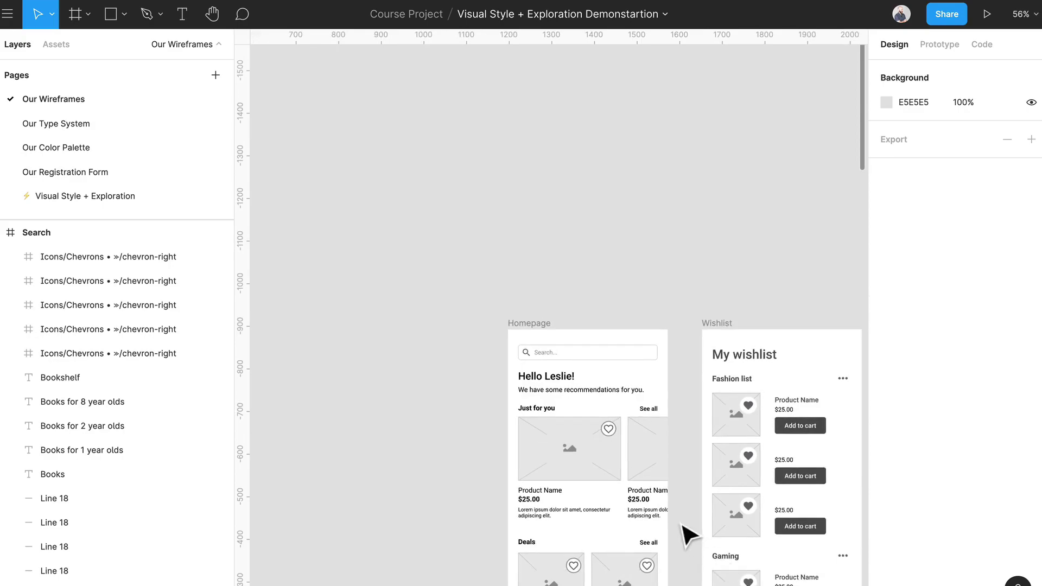
Step: Pan down the canvas to the My Cart and Place order summary frames
{"action": "scroll", "coordinate": [689, 535], "scroll_direction": "right", "scroll_amount": 10}
{"action": "scroll", "coordinate": [689, 534], "scroll_direction": "down", "scroll_amount": 5}
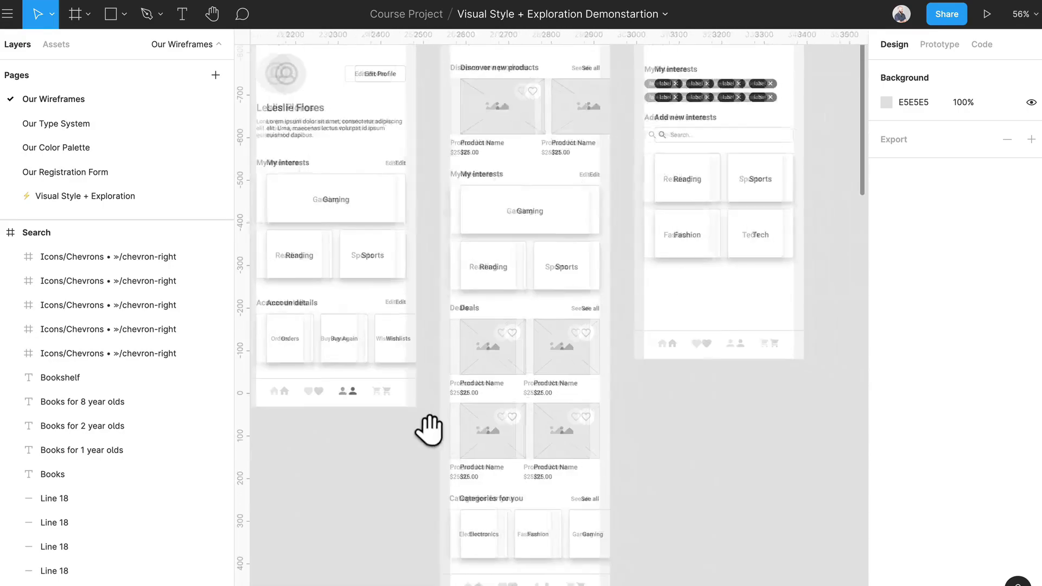
{"action": "scroll", "coordinate": [428, 430], "scroll_direction": "left", "scroll_amount": 9}
{"action": "scroll", "coordinate": [428, 431], "scroll_direction": "down", "scroll_amount": 2}
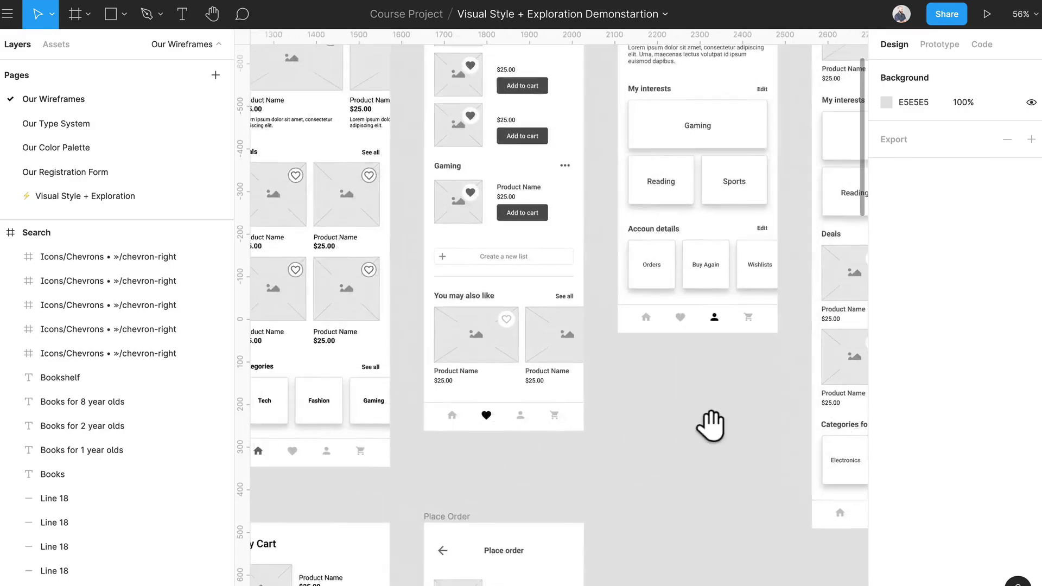
{"action": "scroll", "coordinate": [712, 427], "scroll_direction": "left", "scroll_amount": 1}
{"action": "scroll", "coordinate": [653, 414], "scroll_direction": "up", "scroll_amount": 5}
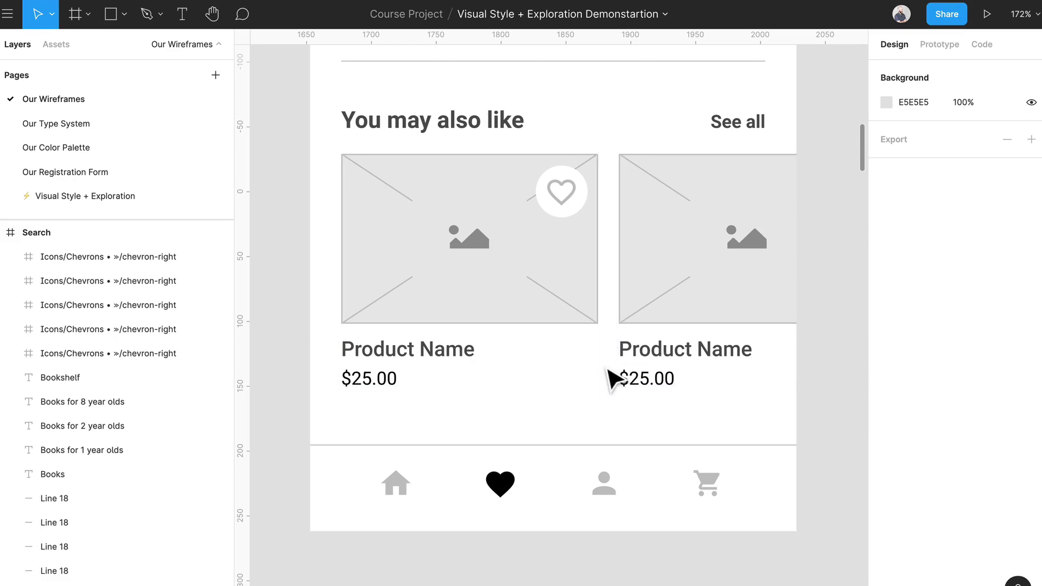
{"action": "scroll", "coordinate": [605, 383], "scroll_direction": "down", "scroll_amount": 5}
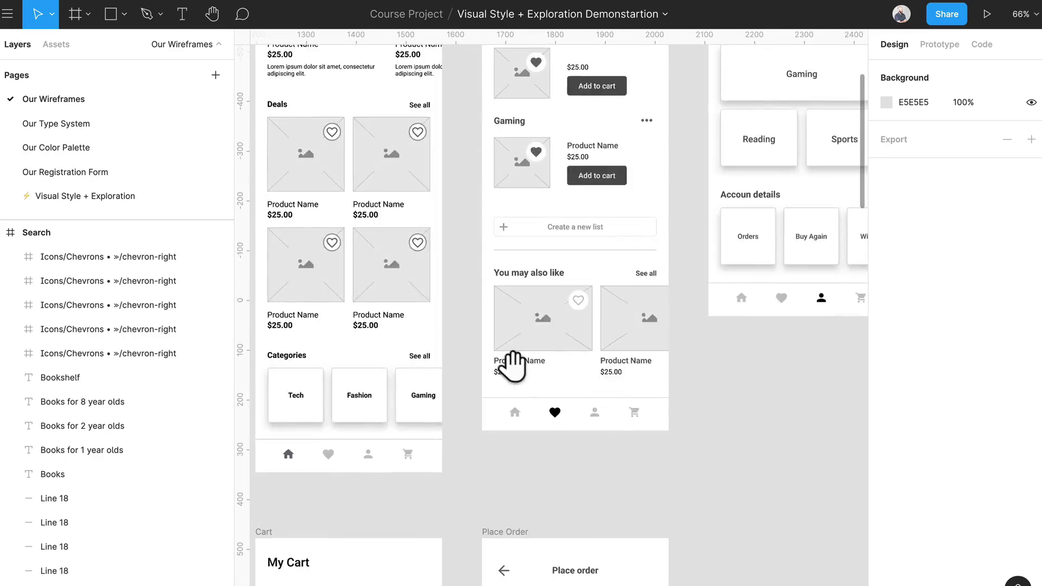
{"action": "scroll", "coordinate": [516, 373], "scroll_direction": "up", "scroll_amount": 3}
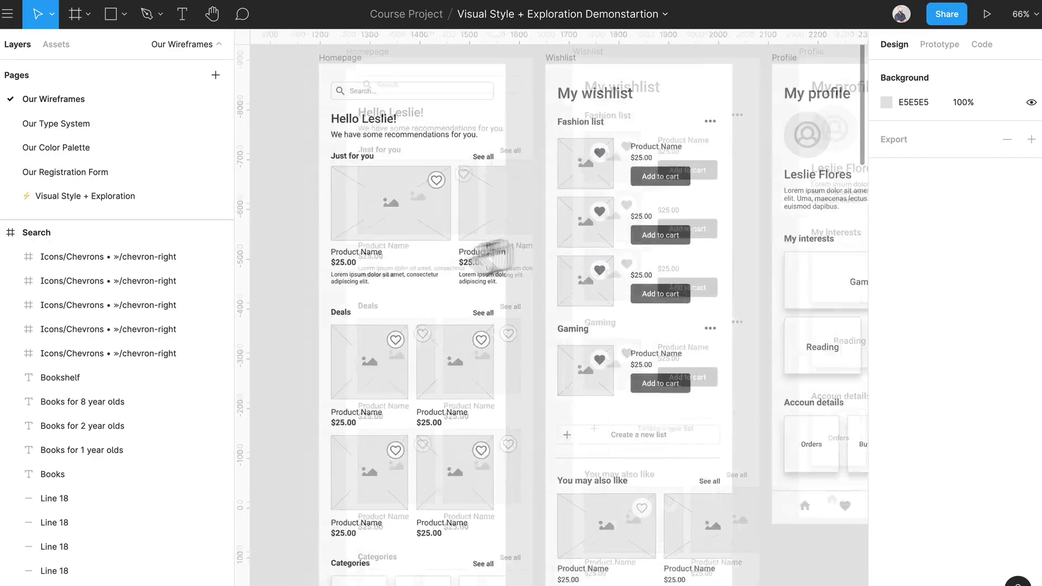
{"action": "scroll", "coordinate": [509, 254], "scroll_direction": "left", "scroll_amount": 5}
{"action": "scroll", "coordinate": [510, 254], "scroll_direction": "down", "scroll_amount": 1}
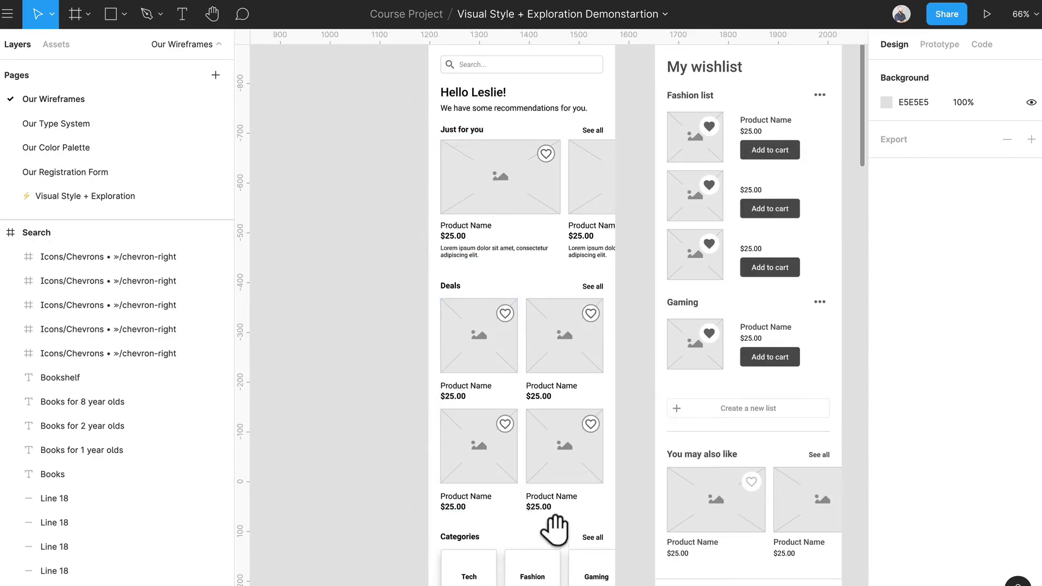
{"action": "scroll", "coordinate": [551, 512], "scroll_direction": "down", "scroll_amount": 6}
{"action": "scroll", "coordinate": [521, 413], "scroll_direction": "right", "scroll_amount": 4}
{"action": "scroll", "coordinate": [576, 349], "scroll_direction": "down", "scroll_amount": 5}
{"action": "scroll", "coordinate": [576, 349], "scroll_direction": "left", "scroll_amount": 2}
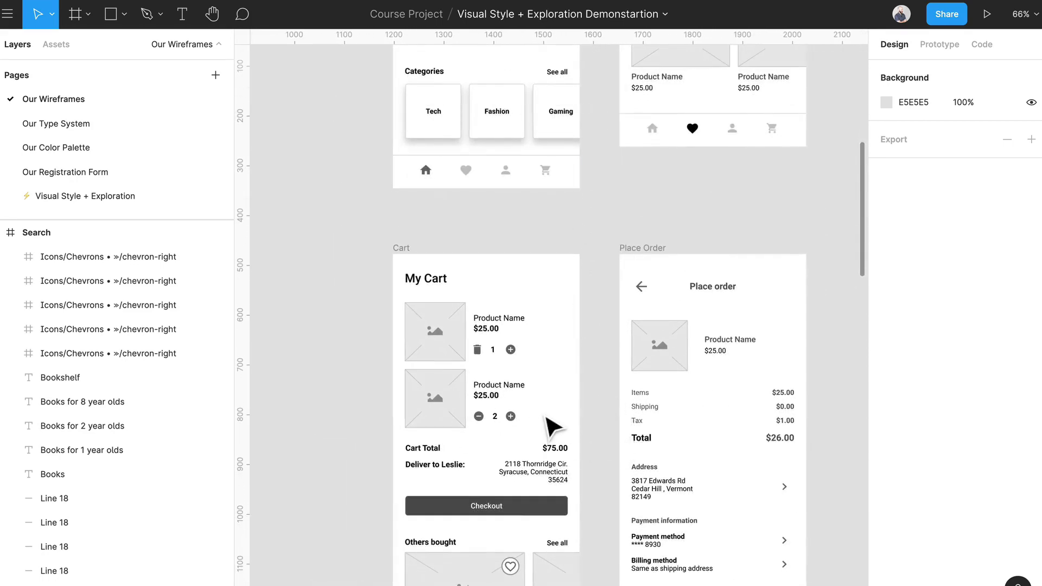
Step: Pan from the Cart and Place Order frames up to the tops of Homepage and Wishlist
{"action": "left_click_drag", "start_coordinate": [542, 420], "coordinate": [485, 218]}
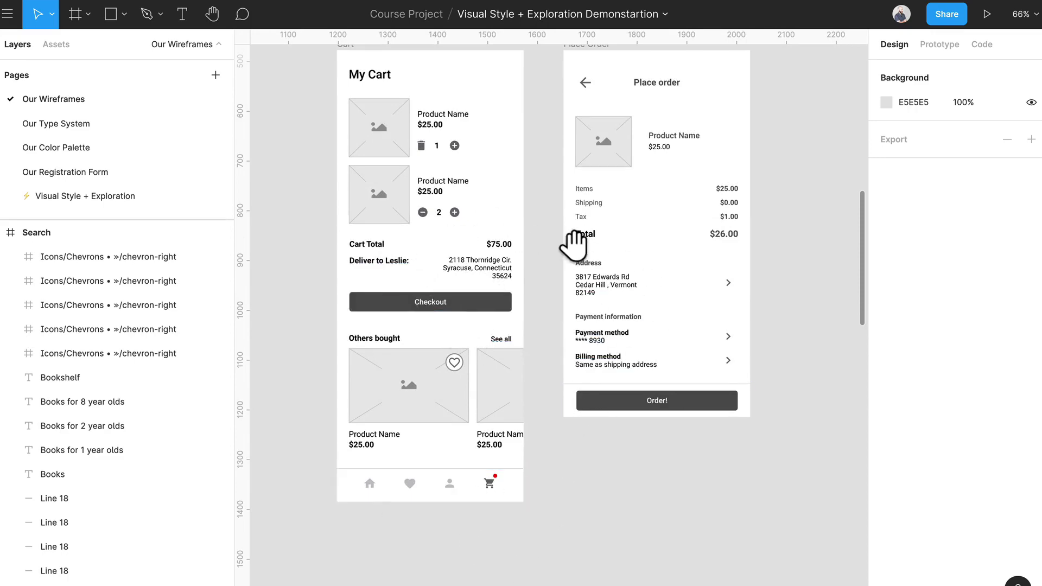
{"action": "left_click_drag", "start_coordinate": [575, 244], "coordinate": [670, 495]}
{"action": "left_click_drag", "start_coordinate": [597, 280], "coordinate": [616, 576]}
{"action": "left_click_drag", "start_coordinate": [541, 210], "coordinate": [541, 318]}
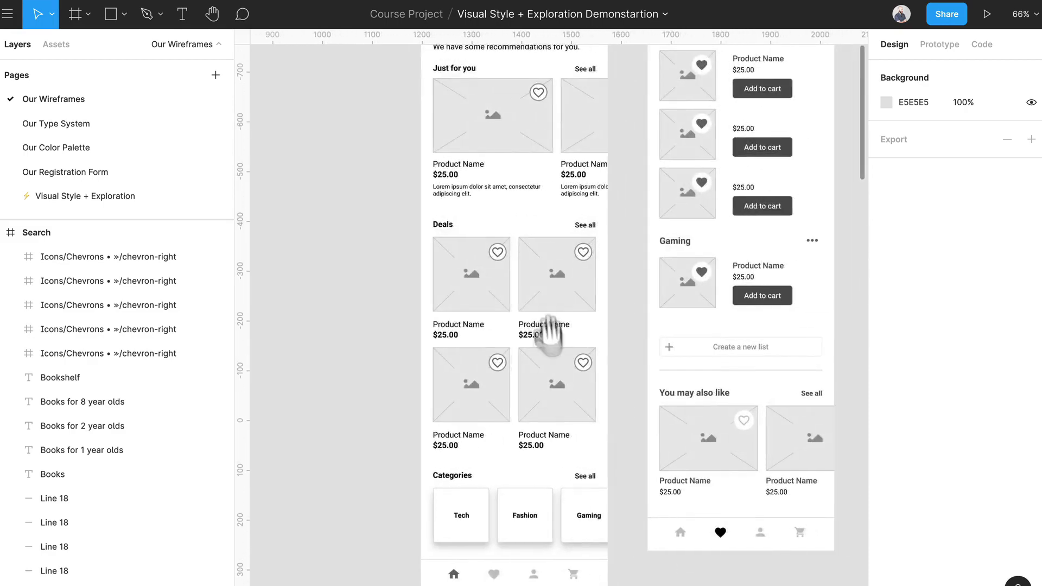
{"action": "left_click_drag", "start_coordinate": [530, 228], "coordinate": [530, 438]}
{"action": "scroll", "coordinate": [442, 207], "scroll_direction": "down", "scroll_amount": 5}
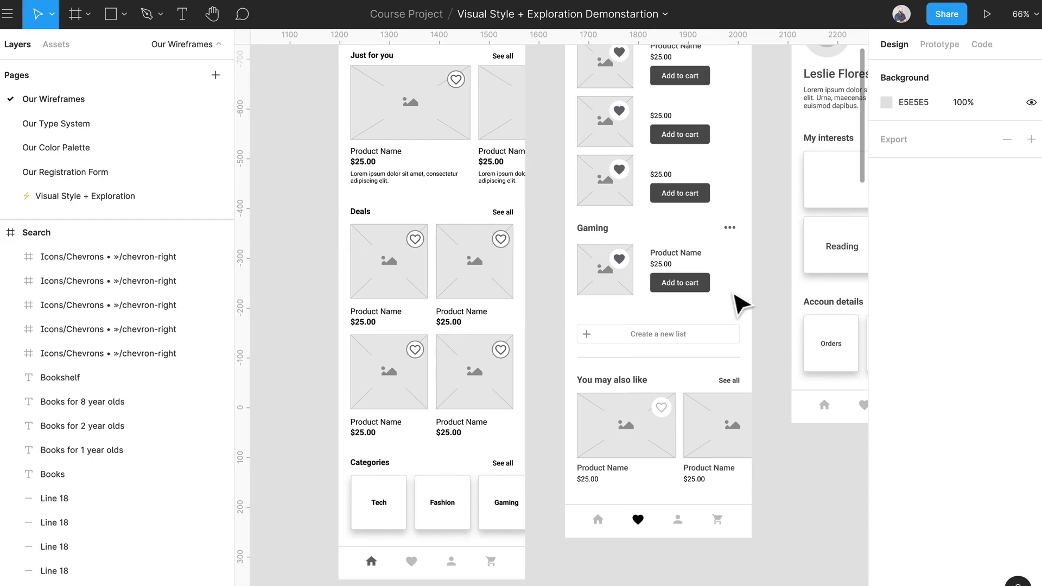
Step: Move the Create a new list row lower, select it with Add to cart, then deselect
{"action": "left_click_drag", "start_coordinate": [688, 337], "coordinate": [672, 512]}
{"action": "left_click", "coordinate": [705, 285], "text": "ctrl"}
{"action": "left_click", "coordinate": [693, 336], "text": "shift"}
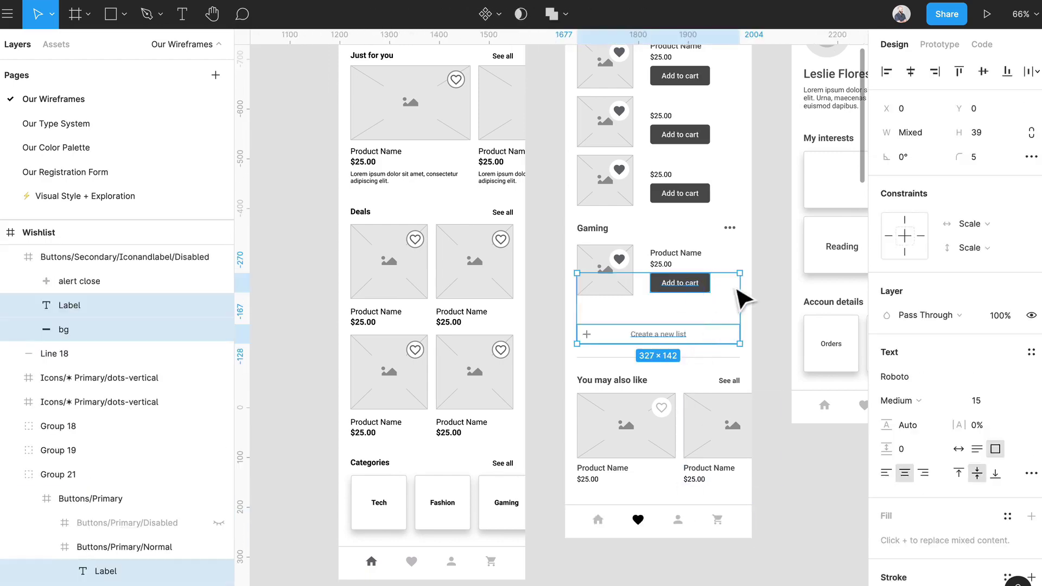
{"action": "key", "text": "Escape"}
{"action": "scroll", "coordinate": [739, 249], "scroll_direction": "up", "scroll_amount": 6}
{"action": "scroll", "coordinate": [739, 249], "scroll_direction": "right", "scroll_amount": 2}
{"action": "scroll", "coordinate": [489, 337], "scroll_direction": "down", "scroll_amount": 4}
{"action": "scroll", "coordinate": [489, 337], "scroll_direction": "right", "scroll_amount": 3}
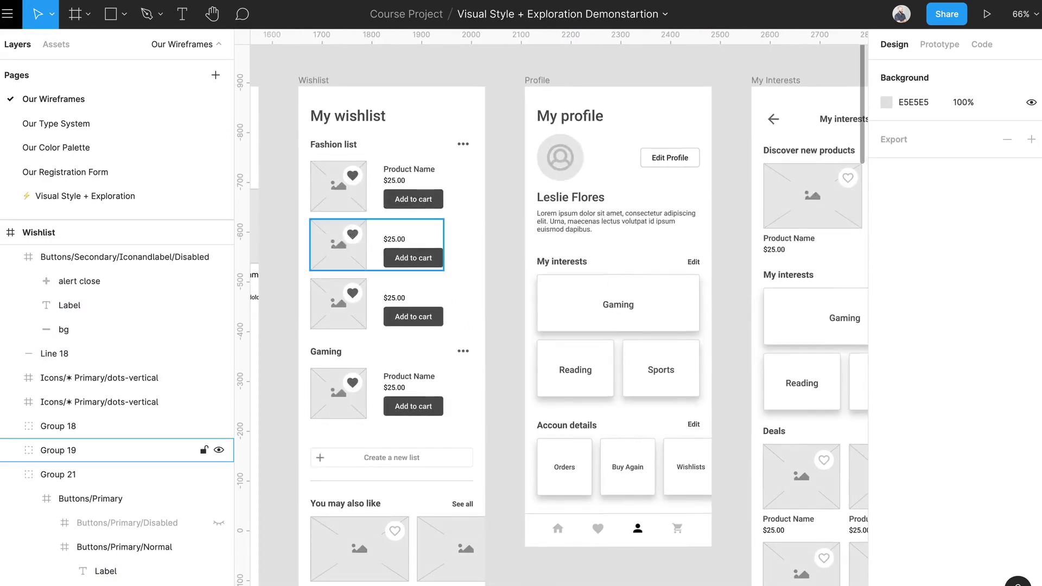
{"action": "left_click", "coordinate": [91, 172]}
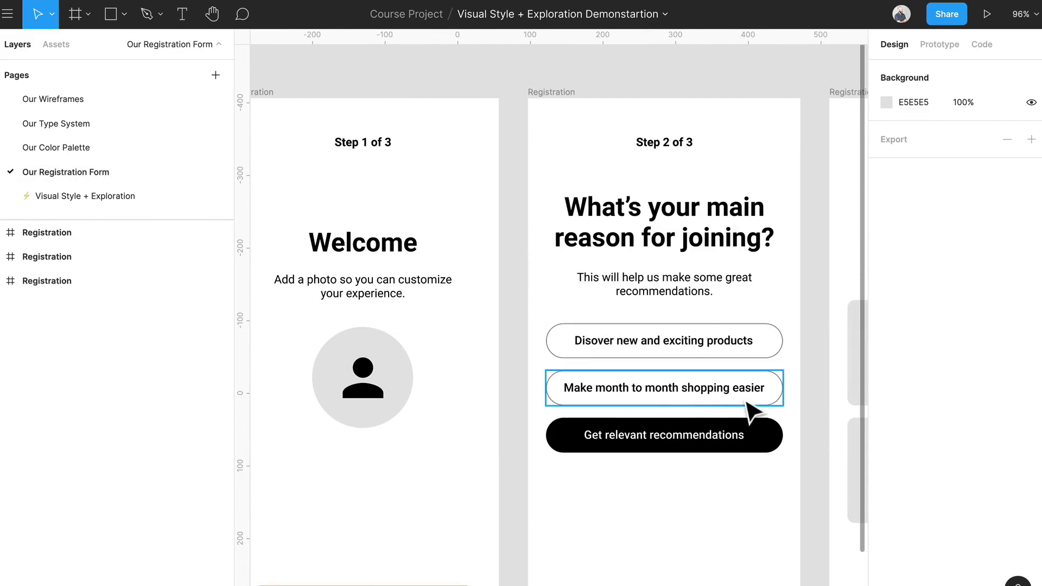
{"action": "left_click_drag", "start_coordinate": [775, 499], "coordinate": [678, 332]}
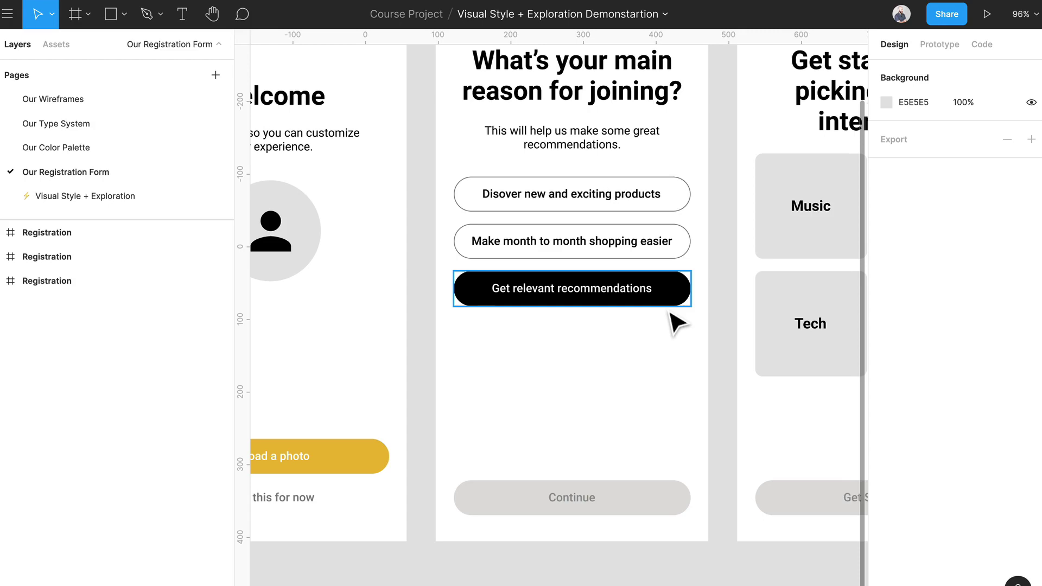
{"action": "scroll", "coordinate": [675, 323], "scroll_direction": "down", "scroll_amount": 5}
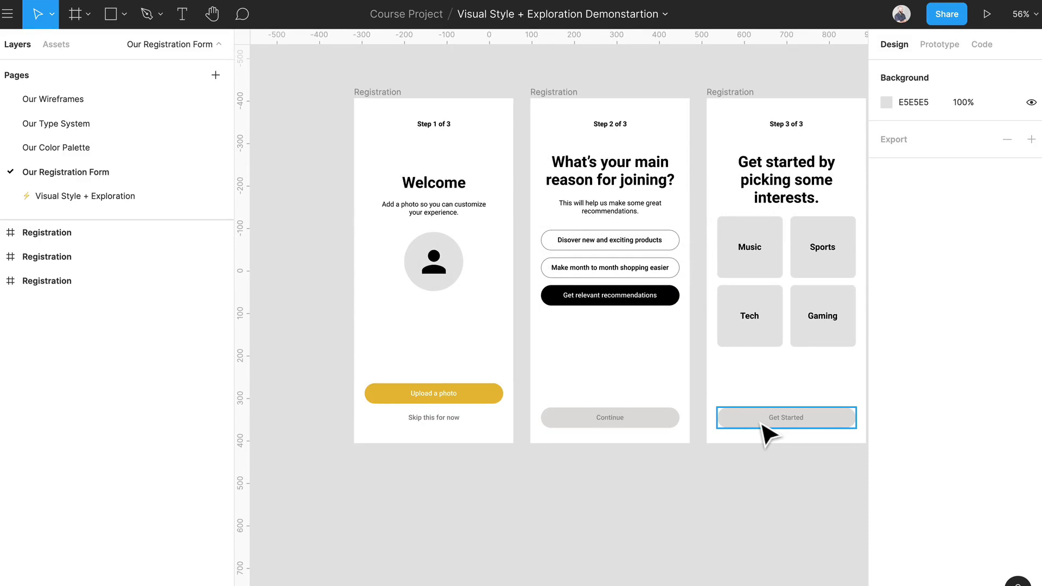
Step: Go back to Our Wireframes and pan across the Wishlist, Profile, Interests and Homepage frames
{"action": "left_click", "coordinate": [80, 101]}
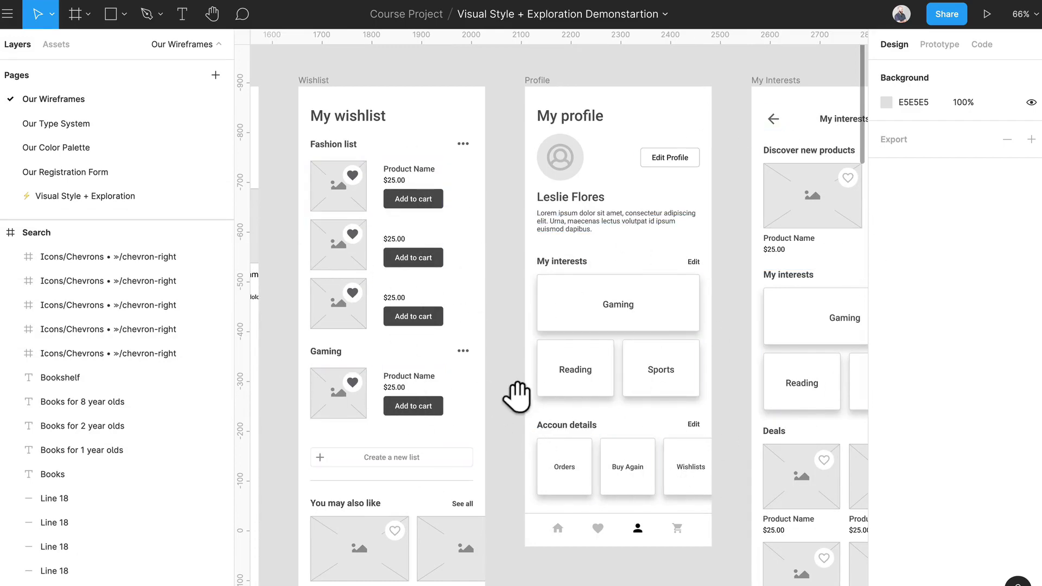
{"action": "left_click_drag", "start_coordinate": [516, 390], "coordinate": [603, 296]}
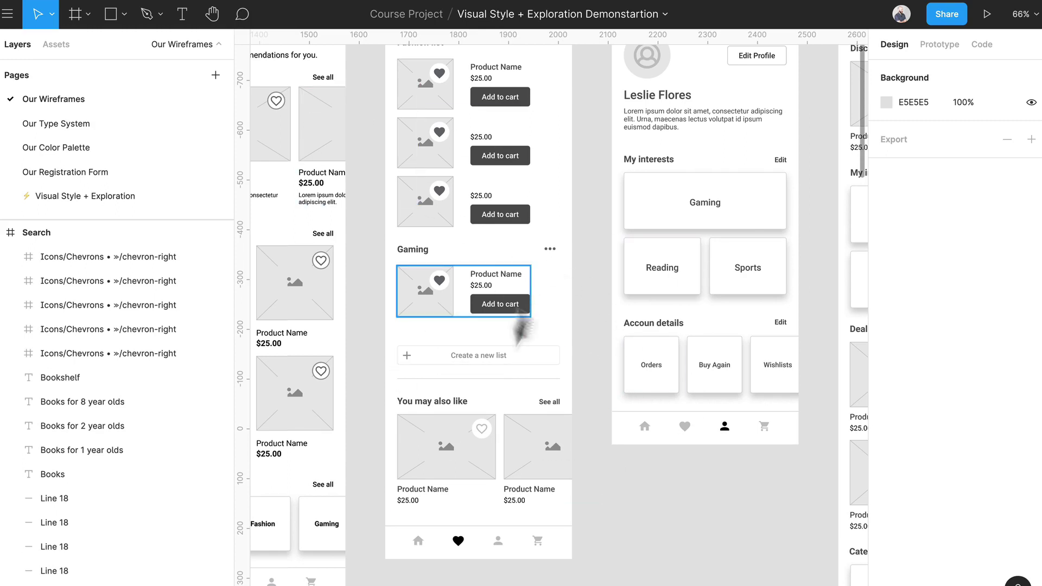
{"action": "scroll", "coordinate": [487, 373], "scroll_direction": "up", "scroll_amount": 3}
{"action": "left_click_drag", "start_coordinate": [407, 376], "coordinate": [660, 360]}
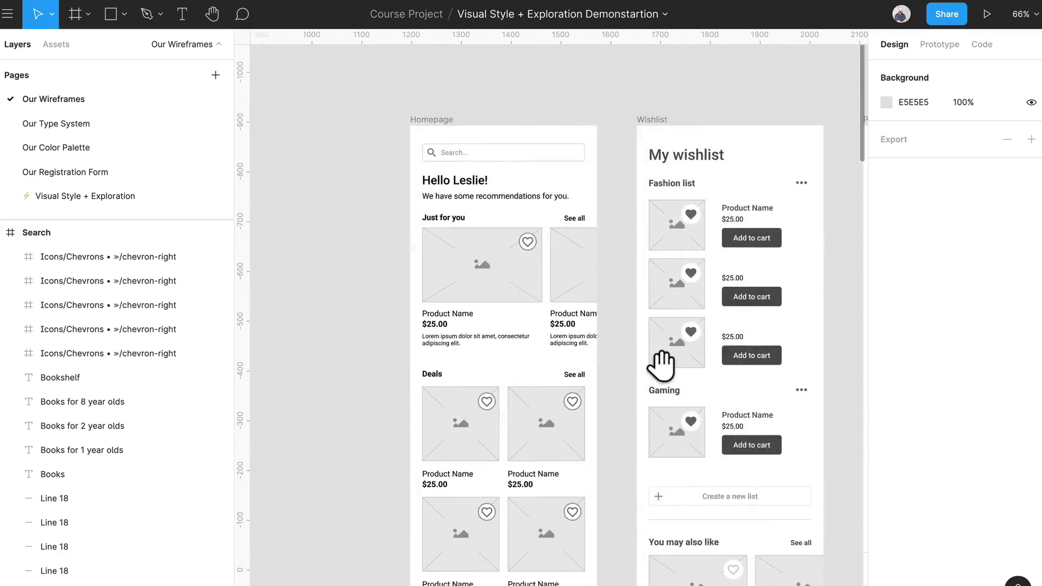
{"action": "left_click_drag", "start_coordinate": [638, 488], "coordinate": [571, 362]}
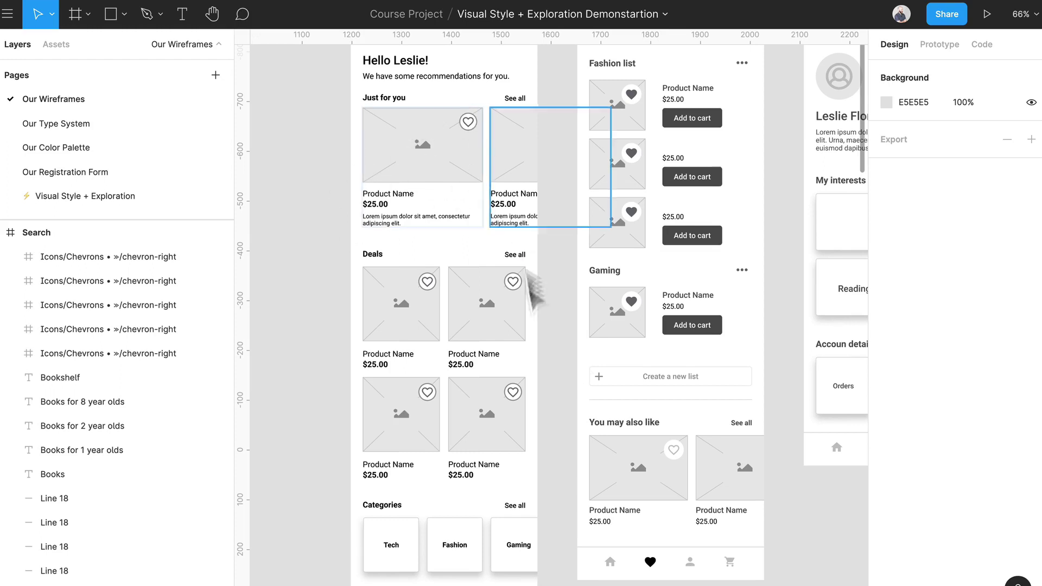
{"action": "scroll", "coordinate": [343, 464], "scroll_direction": "down", "scroll_amount": 1}
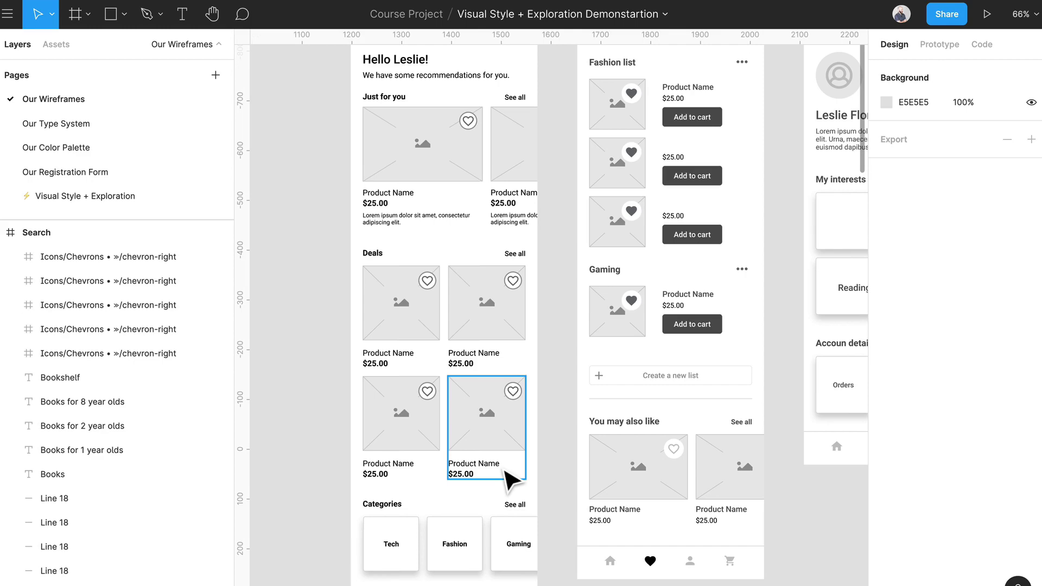
{"action": "scroll", "coordinate": [512, 480], "scroll_direction": "up", "scroll_amount": 3}
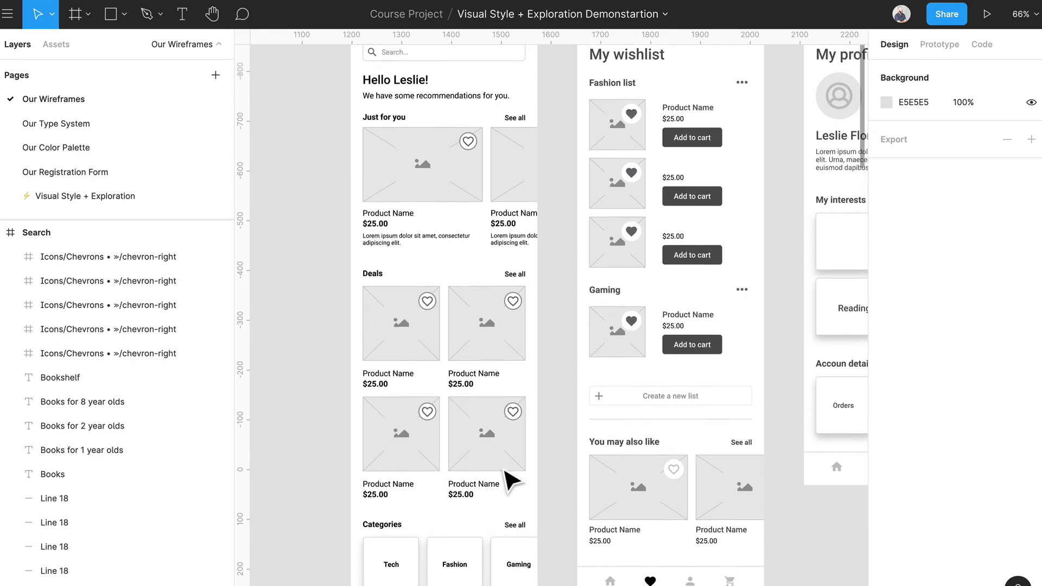